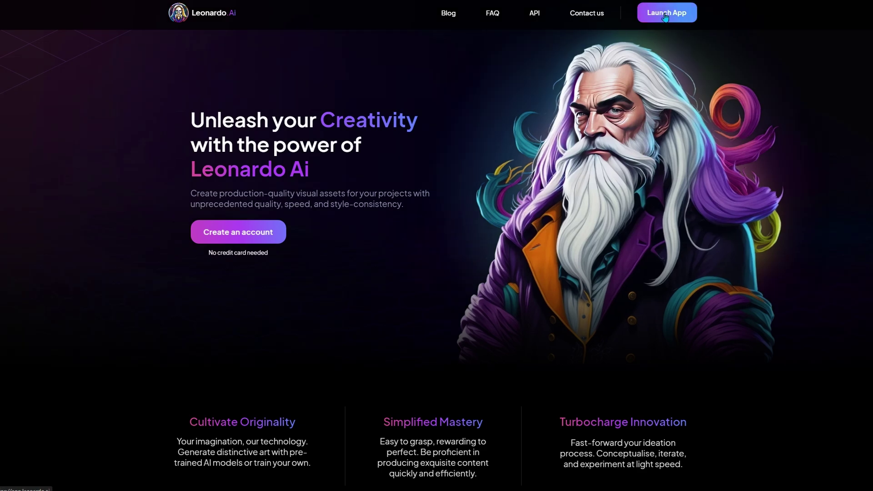
Launch the Leonardo.Ai app and sign in with a Google account.
left_click(666, 13)
left_click(165, 149)
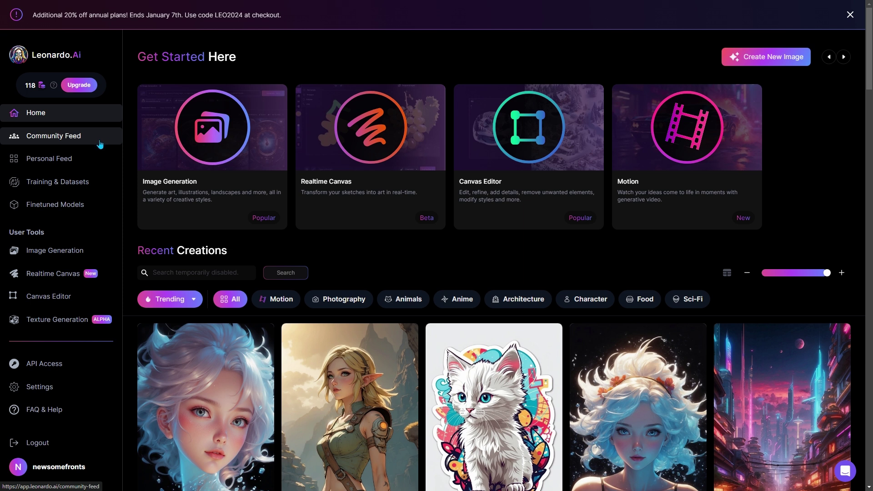
In Image Generation, replace the old prompt with the pasted Studio Ghibli 'Life Without Threat' prompt.
left_click(230, 141)
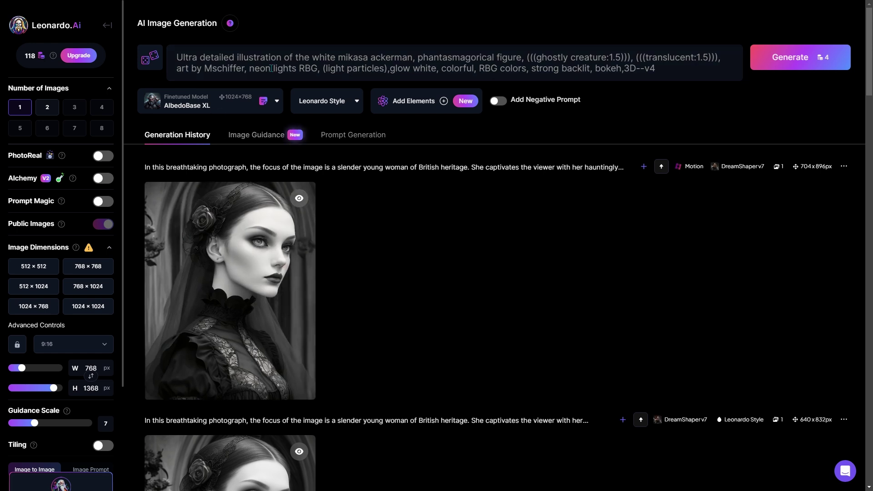
left_click(271, 69)
key("ctrl+a")
key("BackSpace")
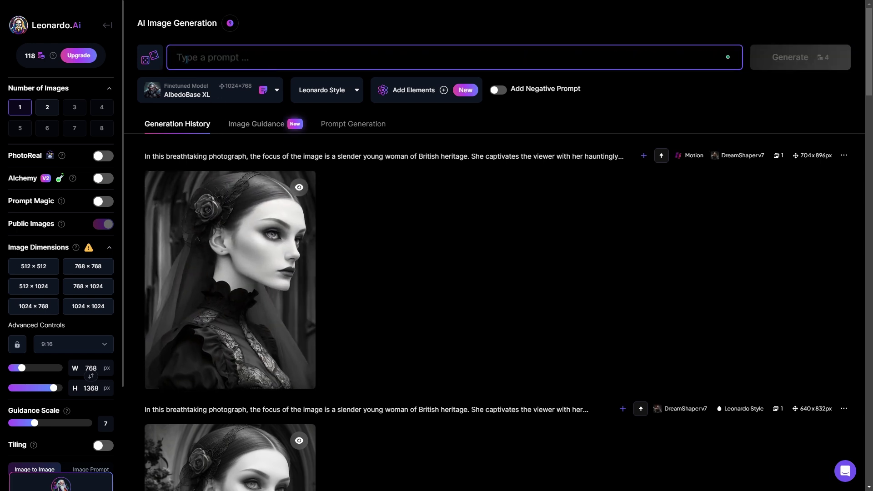
type("Life Without Threat - After the victory, the boy lives peacefully.Studio Ghibli")
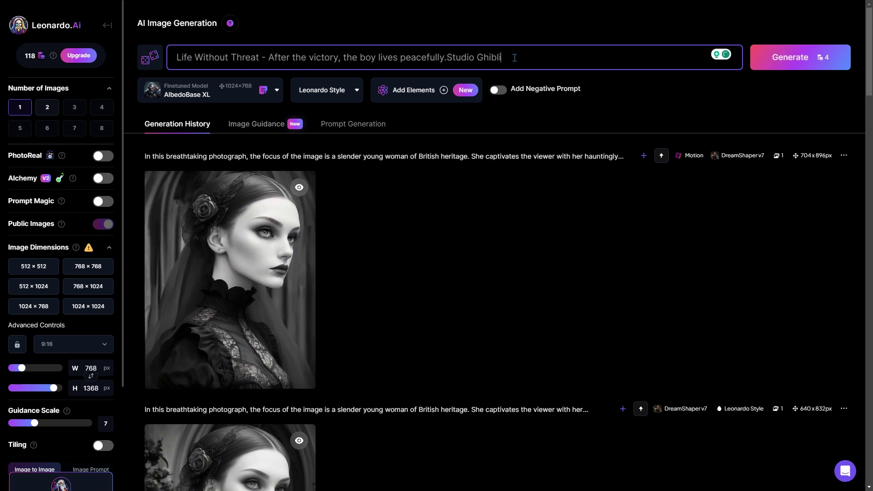
Choose Leonardo Diffusion XL, turn on Prompt Magic, and set a 16:9 aspect ratio (1184×664).
left_click(241, 99)
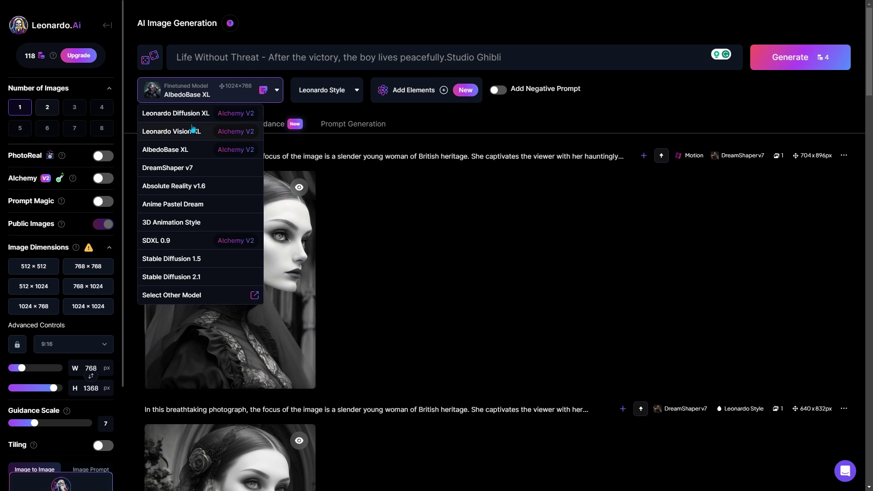
left_click(195, 115)
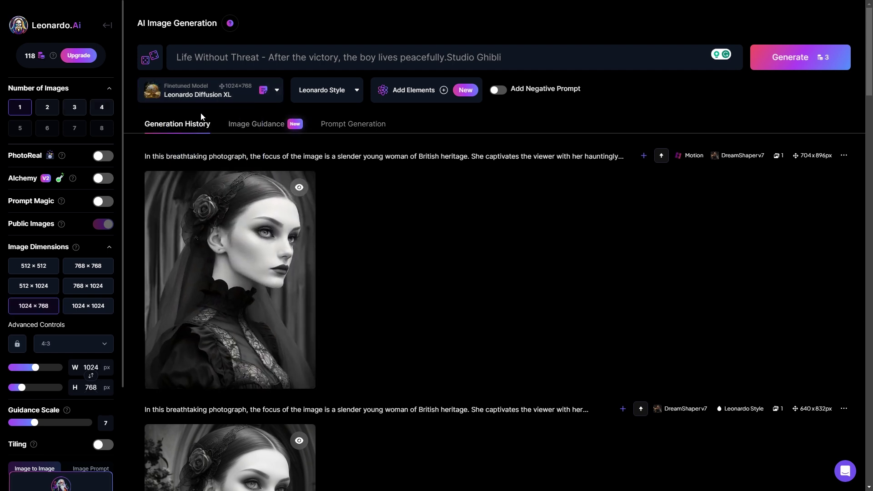
left_click(104, 204)
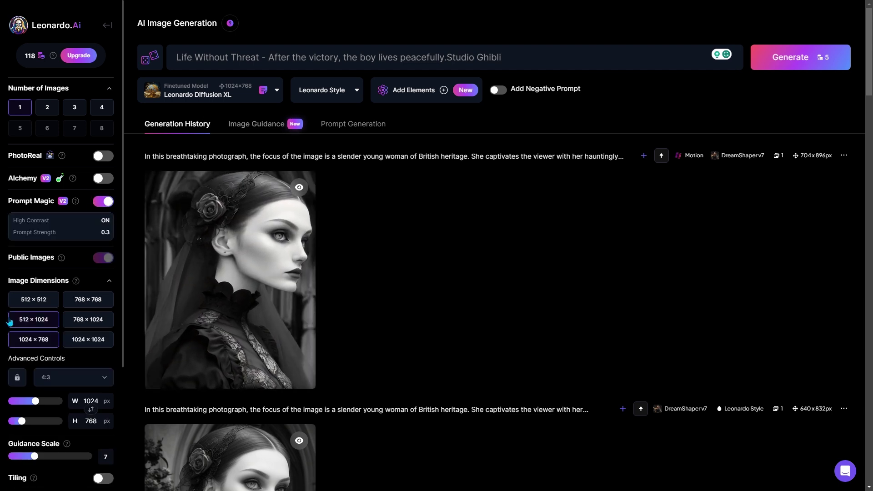
scroll(2, 252, "down", 2)
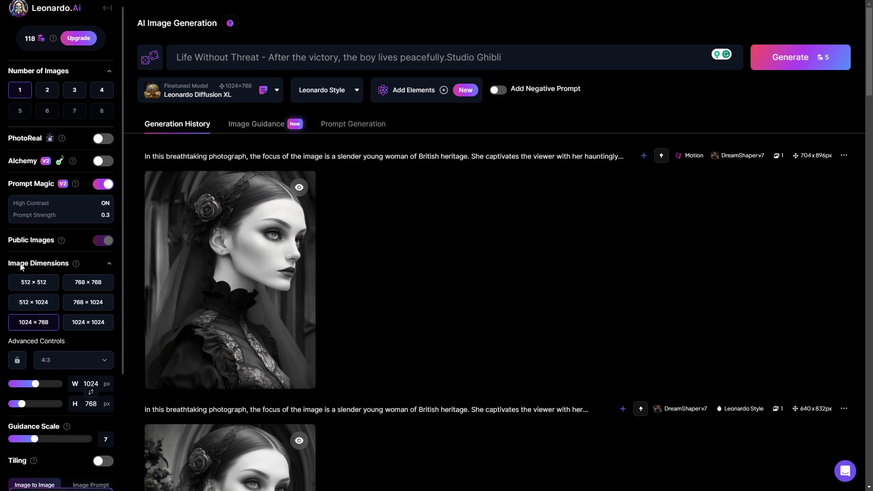
left_click(73, 287)
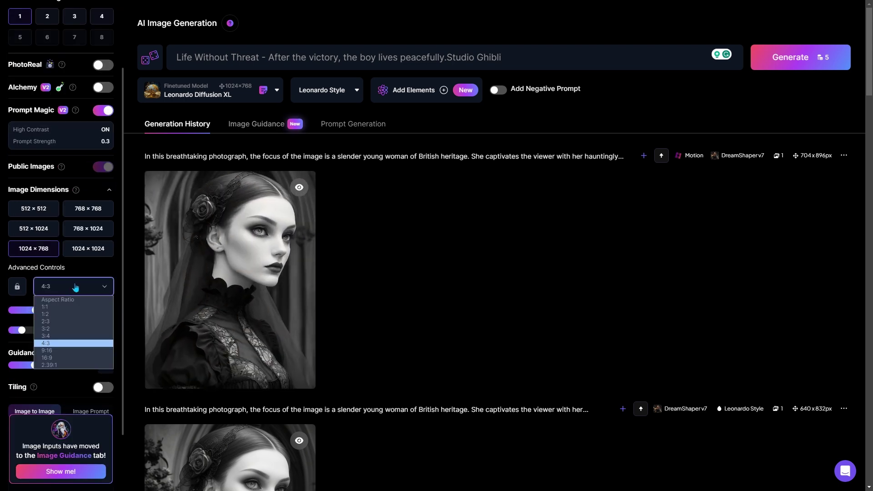
left_click(48, 358)
scroll(3, 324, "up", 1)
scroll(3, 323, "down", 3)
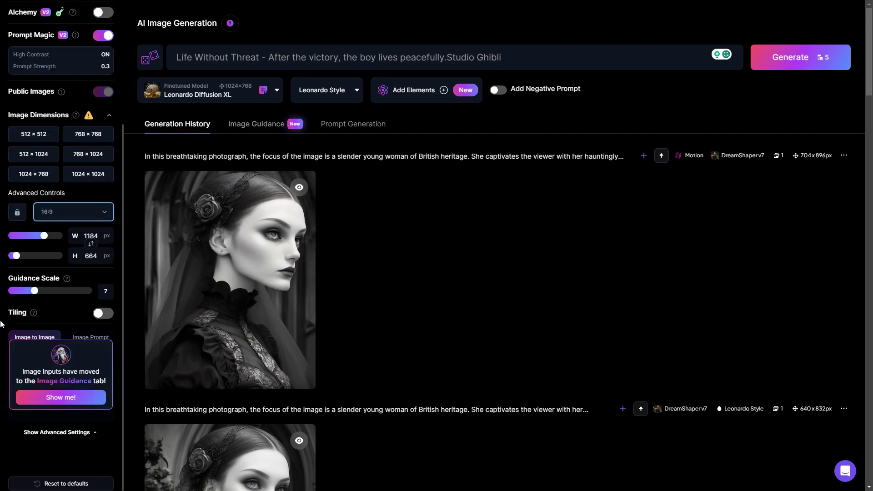
scroll(2, 324, "up", 5)
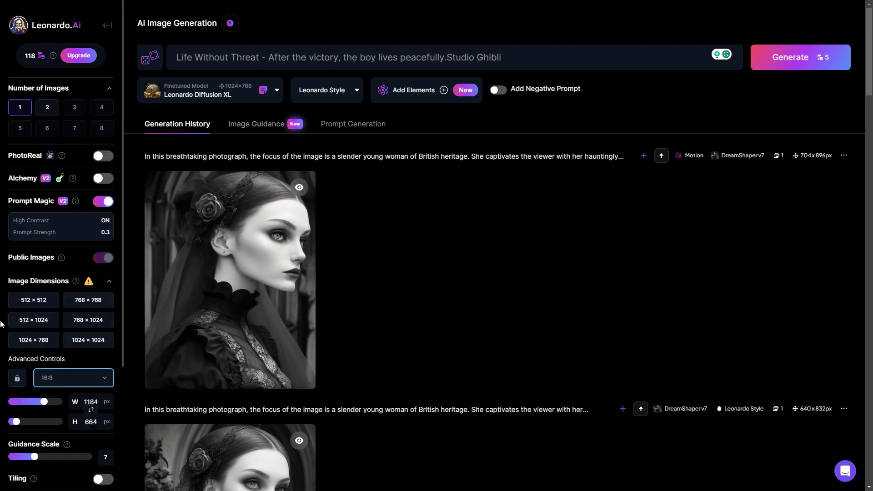
Generate the Ghibli image of a boy before an overgrown house and preview it enlarged.
left_click(804, 59)
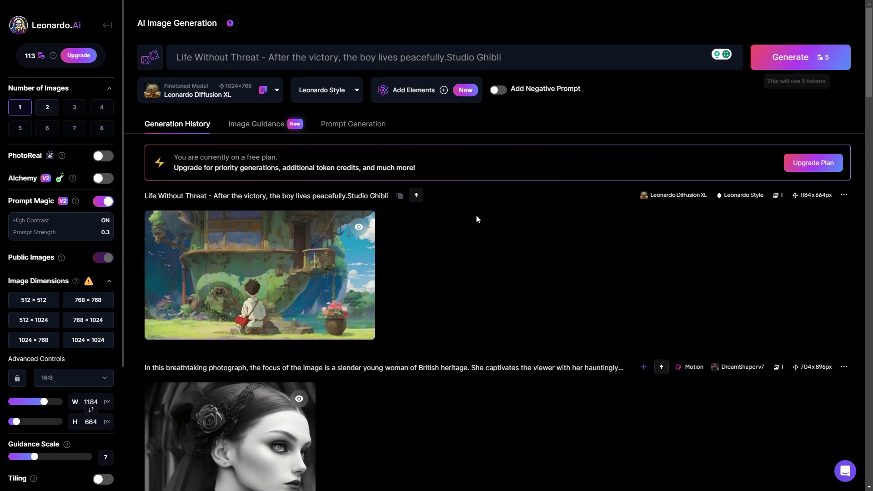
mouse_move(268, 269)
left_click(260, 277)
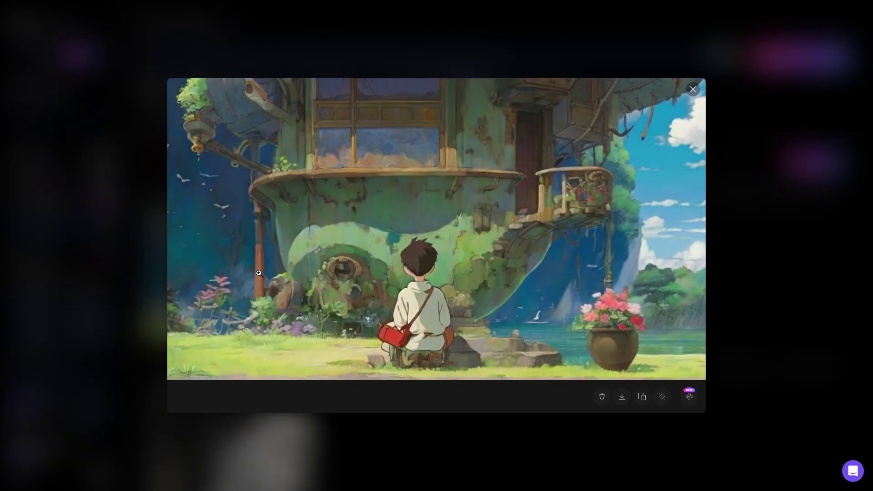
left_click(756, 278)
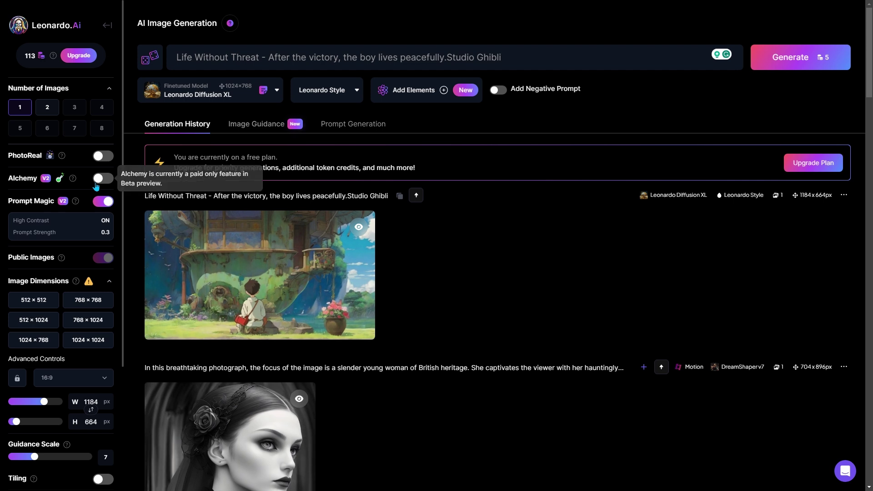
Open the Ghibli boy image's details panel from the Personal Feed.
left_click(107, 27)
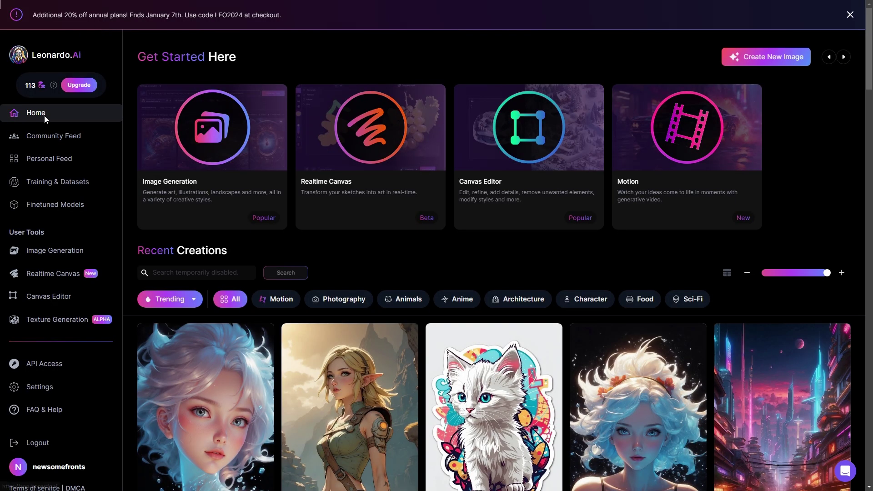
left_click(54, 161)
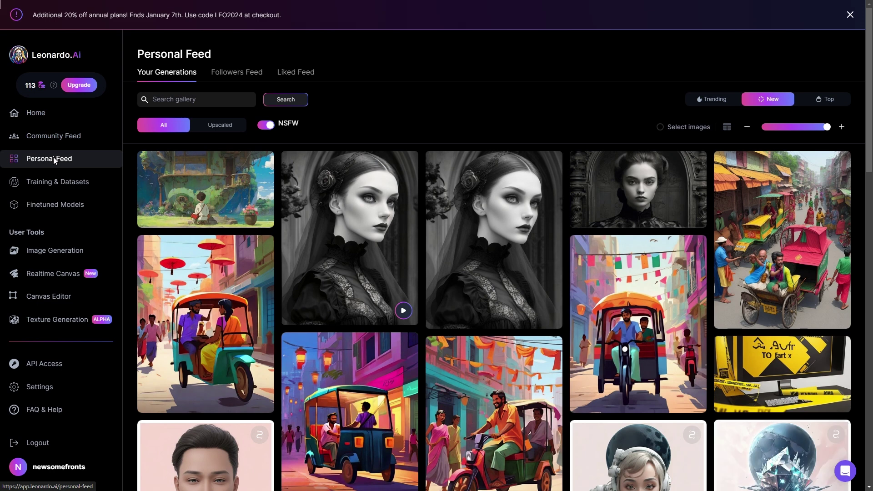
left_click(202, 183)
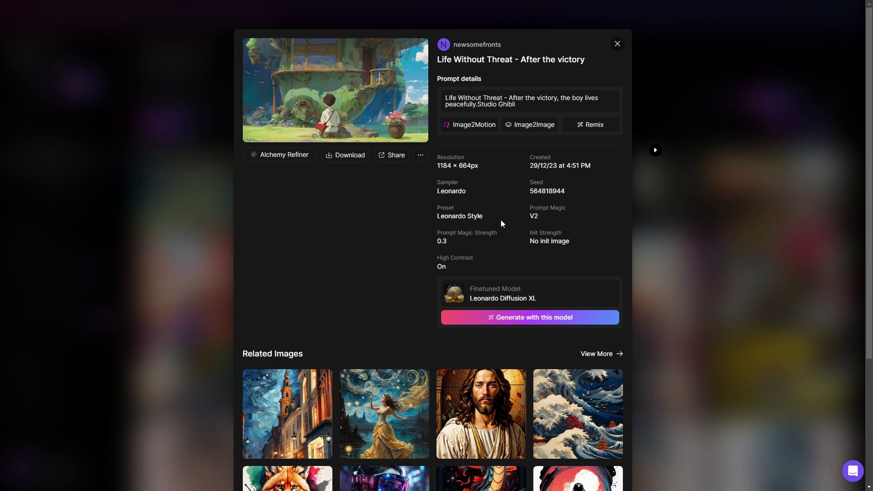
Animate the Ghibli boy image with Image2Motion and view the new 1088×640 Motion generation.
left_click(471, 127)
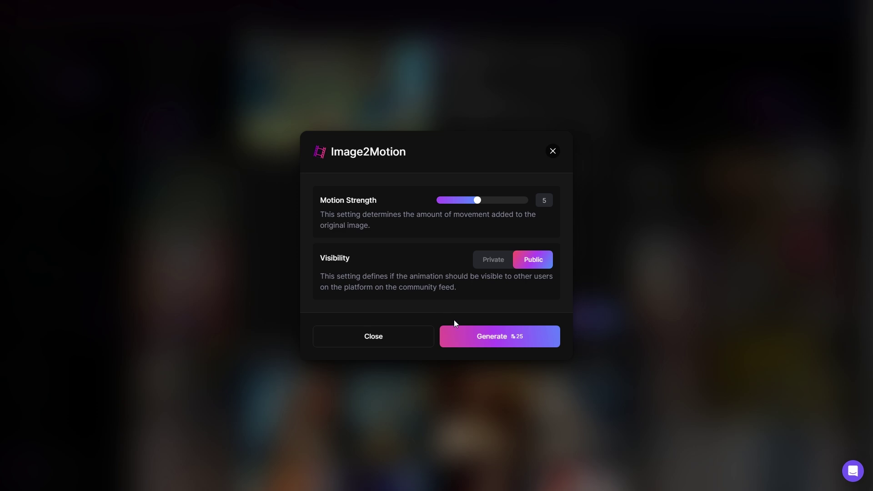
left_click(499, 338)
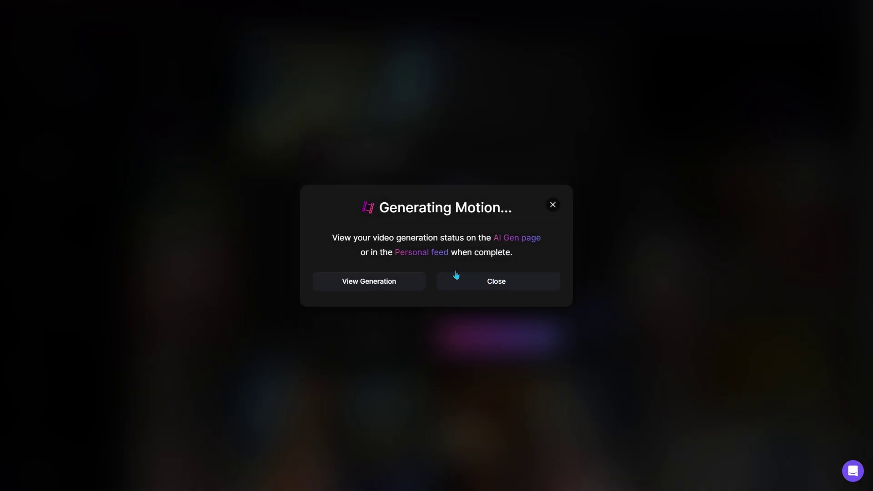
left_click(371, 285)
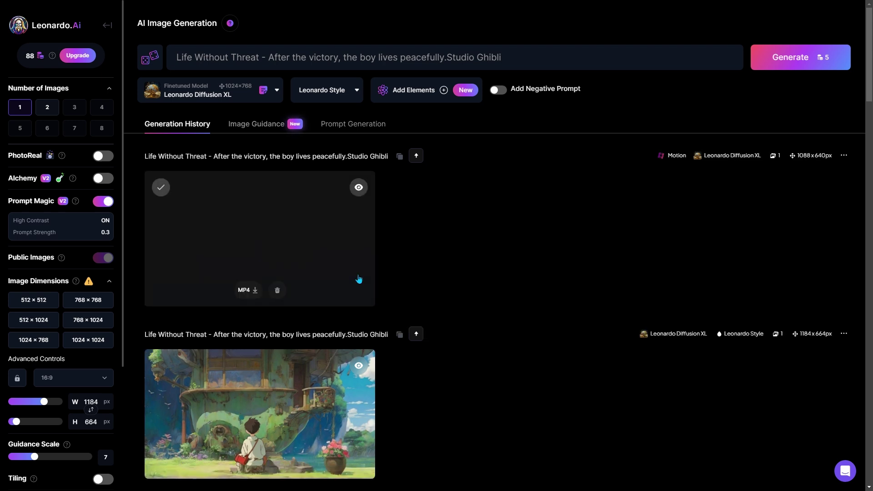
Download the Ghibli motion clip as an MP4 and return to the Home dashboard.
left_click(280, 232)
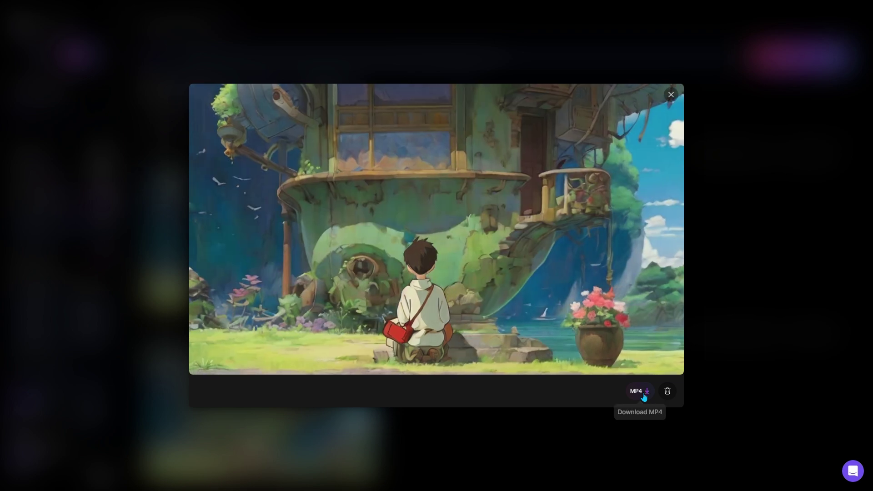
left_click(644, 395)
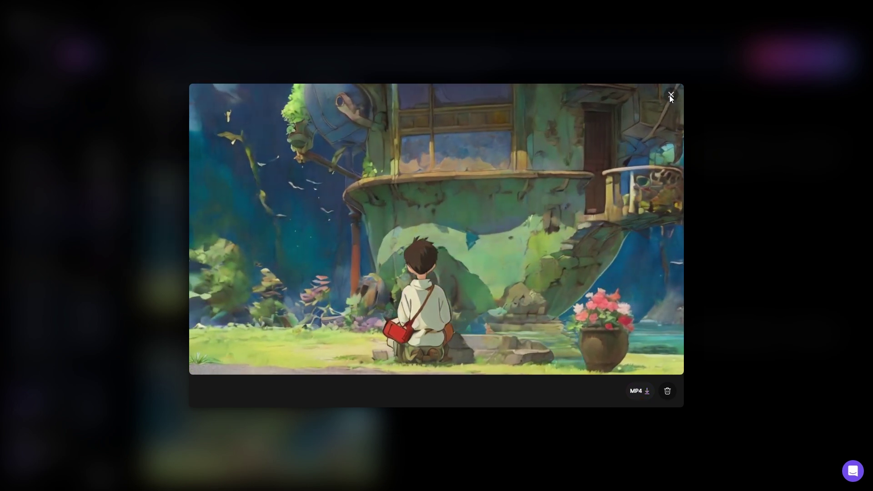
left_click(671, 96)
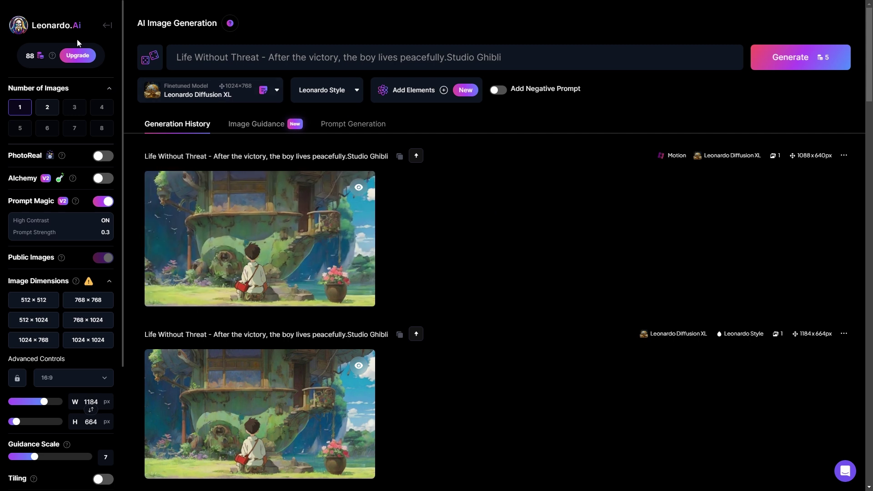
left_click(64, 26)
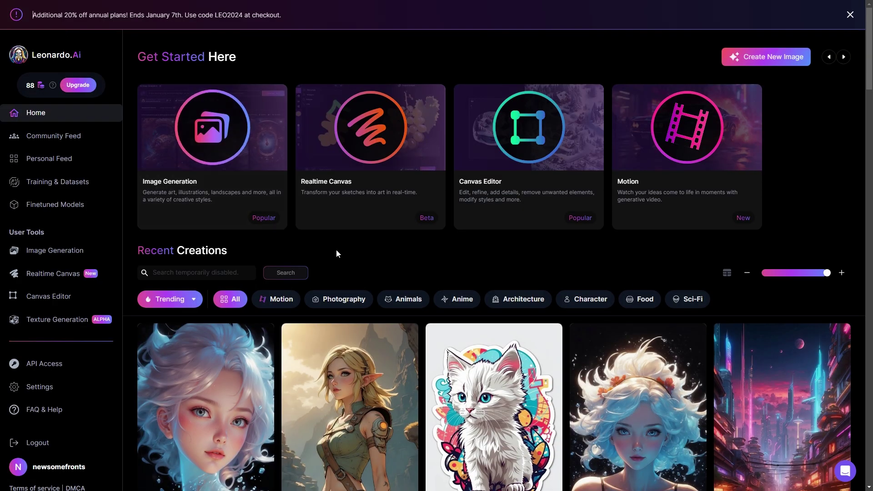
Find the glowing translucent hooded woman in Recent Creations and open its details.
scroll(337, 253, "down", 6)
scroll(346, 225, "down", 8)
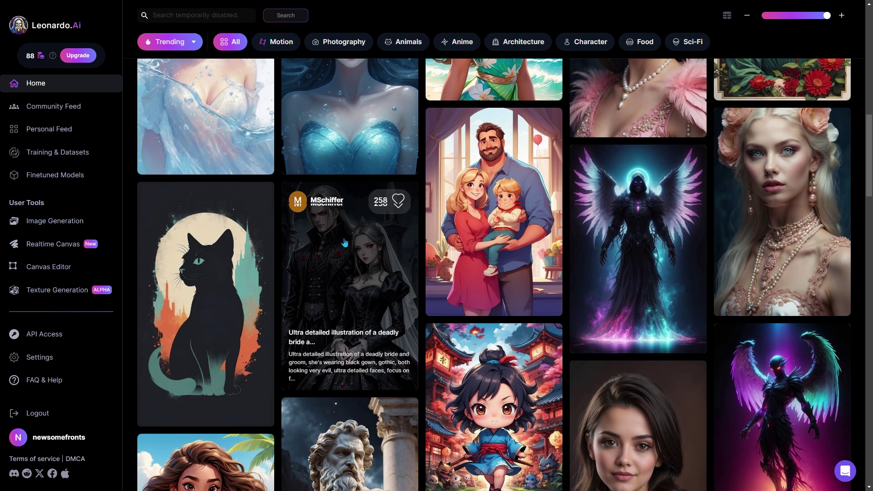
scroll(348, 234, "down", 6)
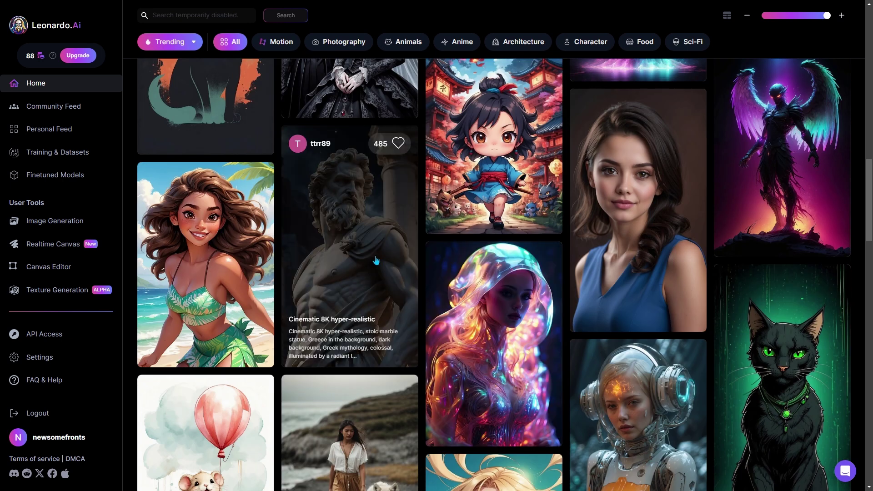
scroll(375, 263, "down", 4)
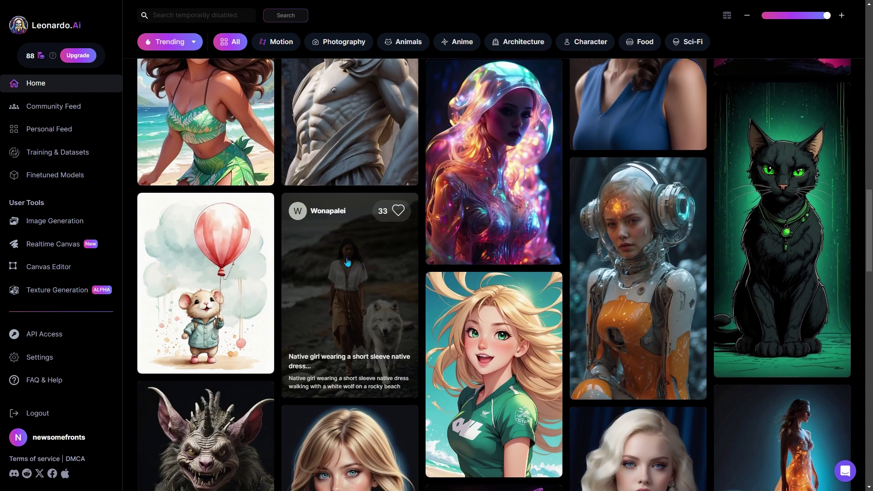
scroll(373, 273, "up", 4)
left_click(499, 332)
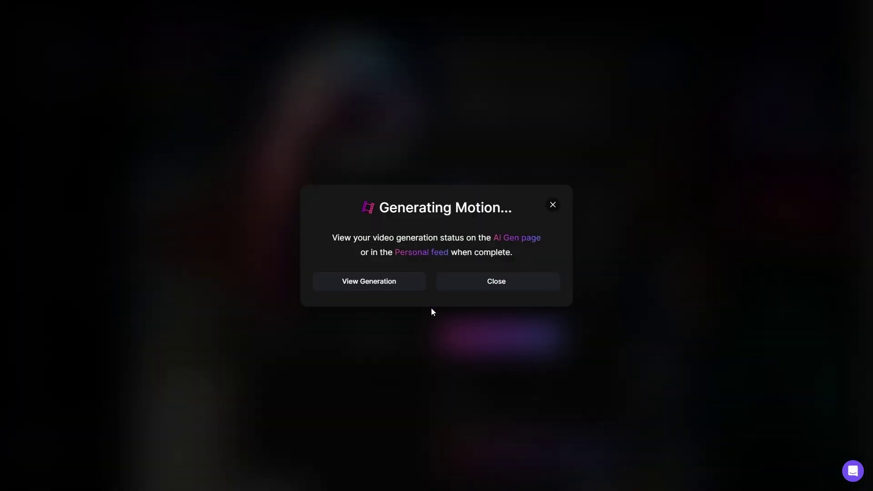
Generate the hooded woman's 640×960 motion clip and download it as an MP4.
left_click(374, 284)
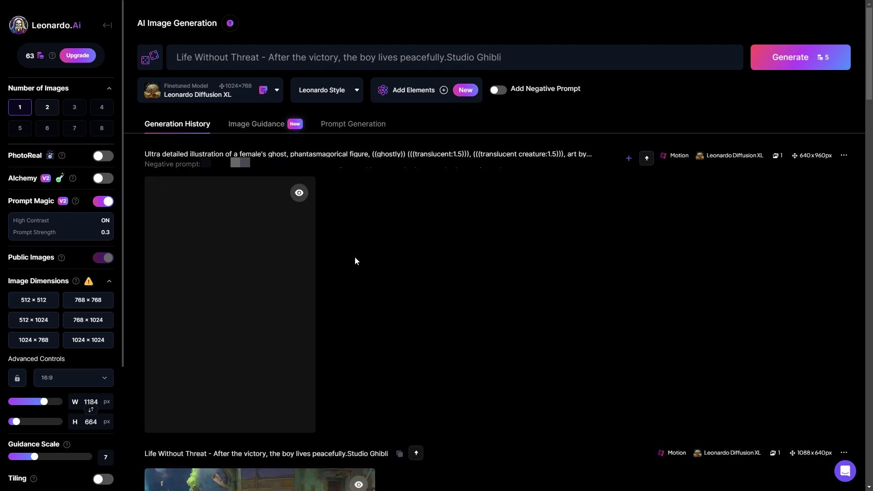
left_click(255, 278)
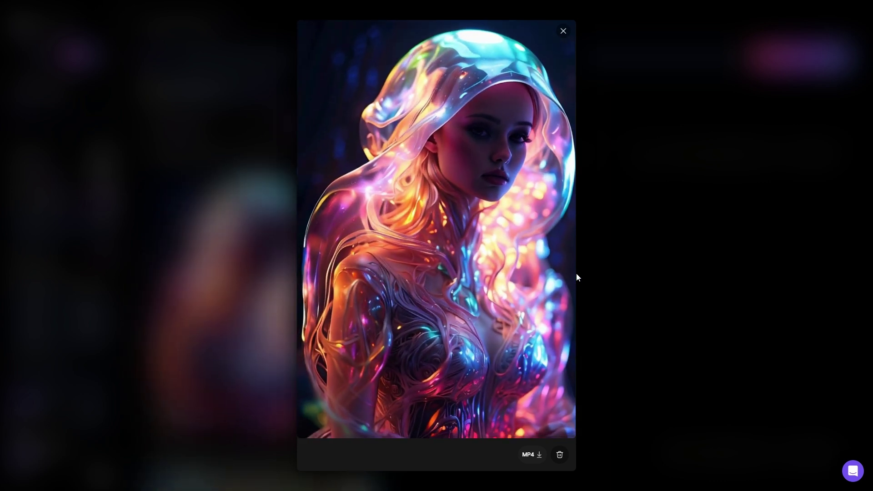
left_click(531, 458)
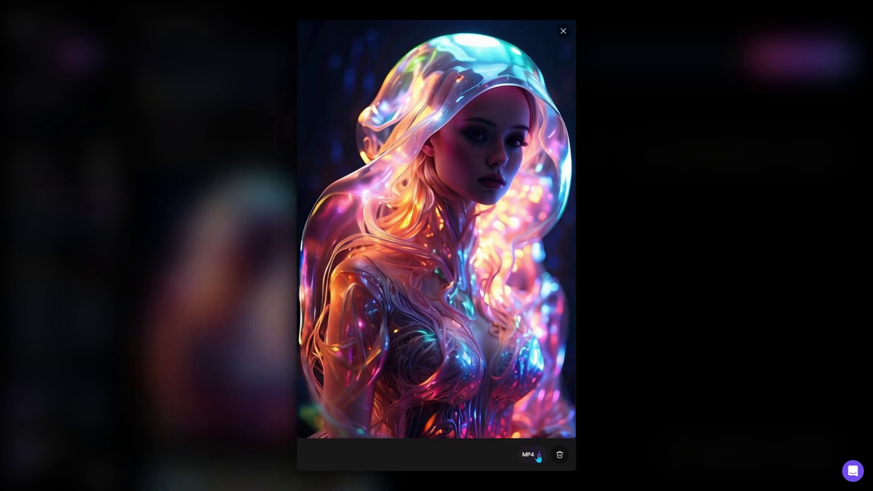